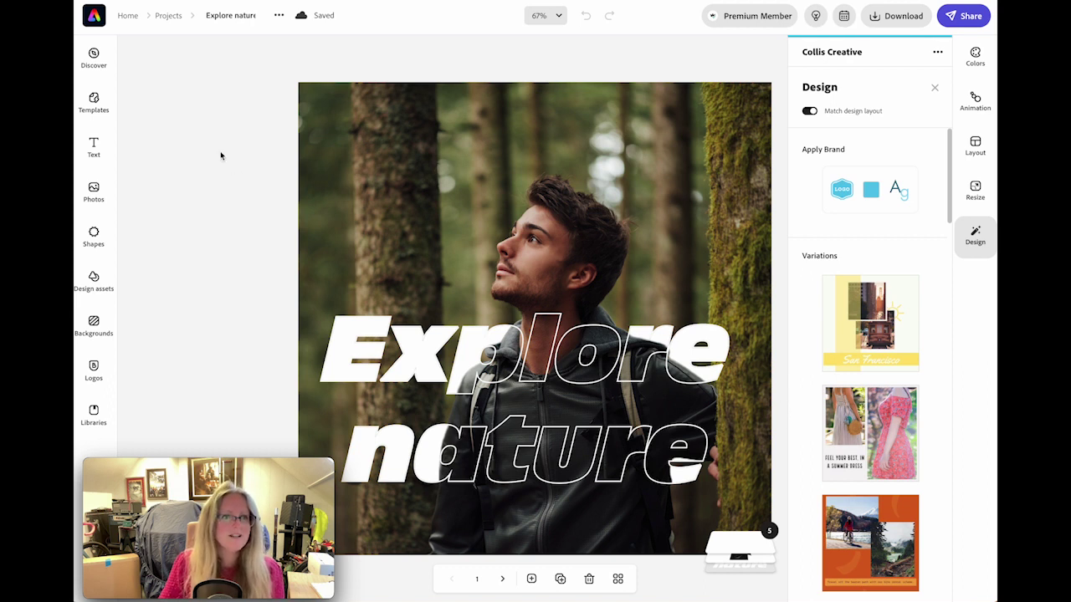
Create a new custom-size project using the 1080 x 1080 Instagram social post format.
left_click(127, 16)
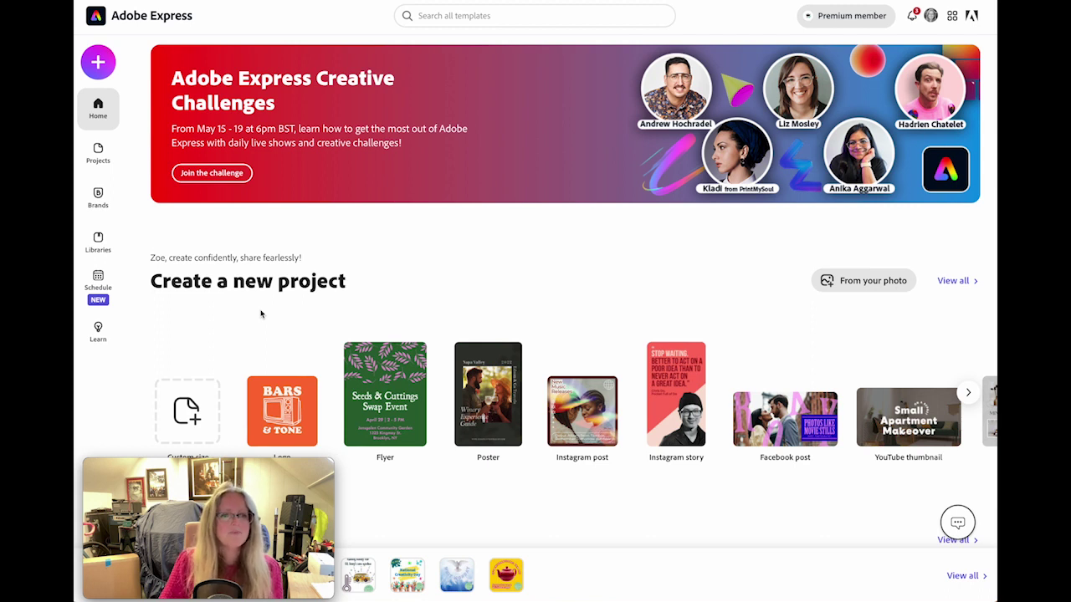
left_click(181, 408)
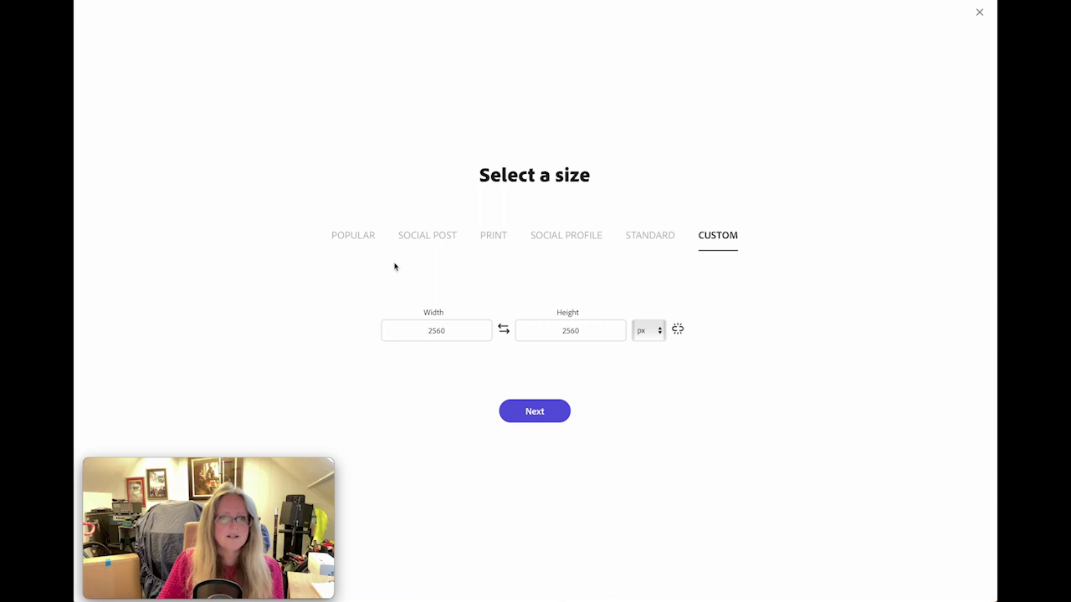
left_click(422, 244)
left_click(179, 314)
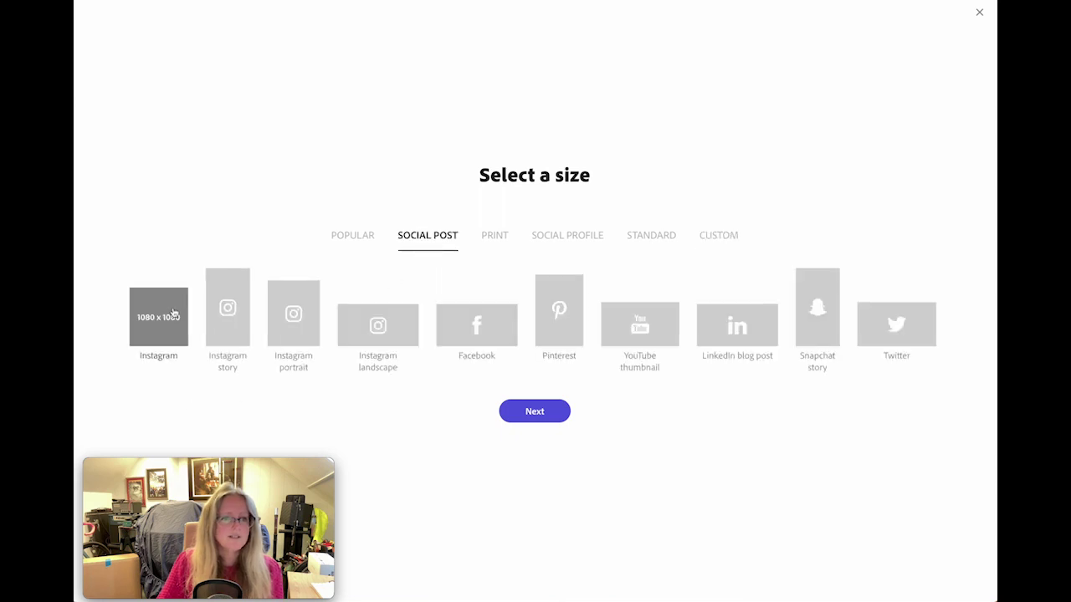
left_click(534, 412)
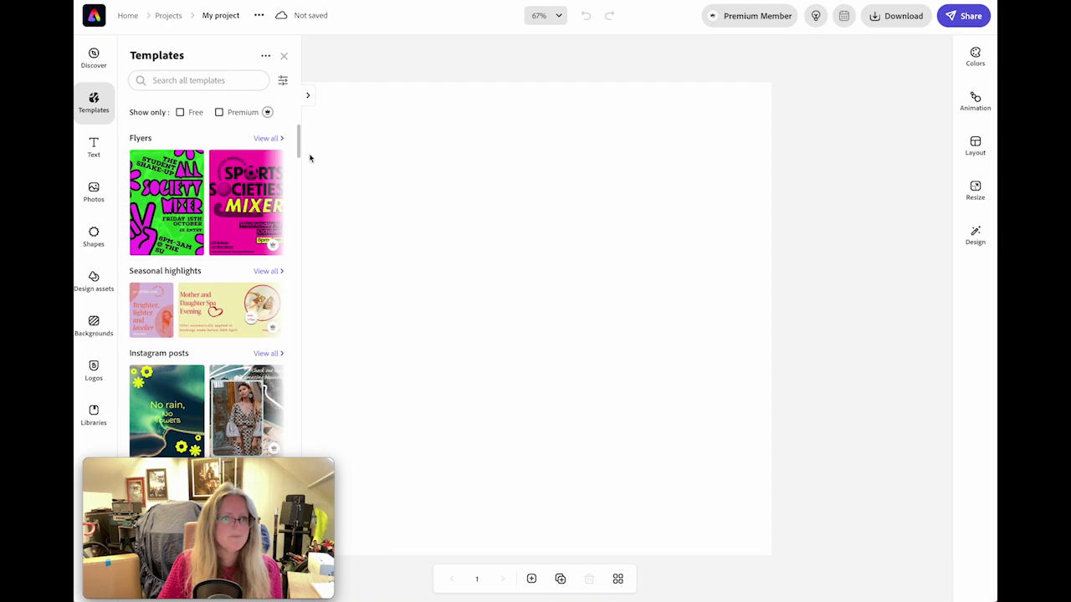
Search the stock photos for "man explore nature" and add the photo of the man looking up in the forest.
left_click(92, 191)
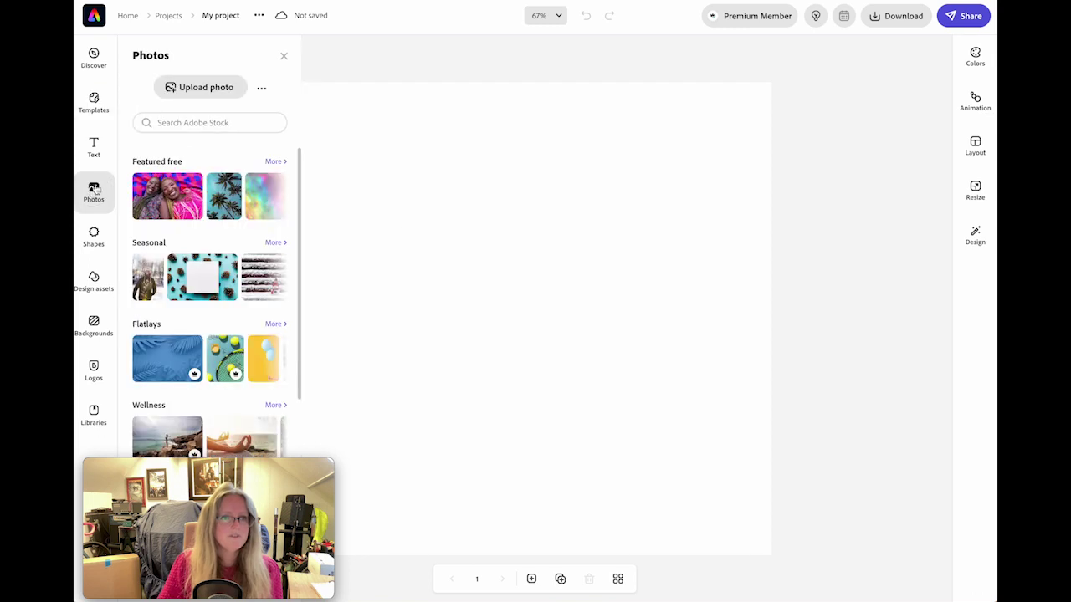
left_click(205, 122)
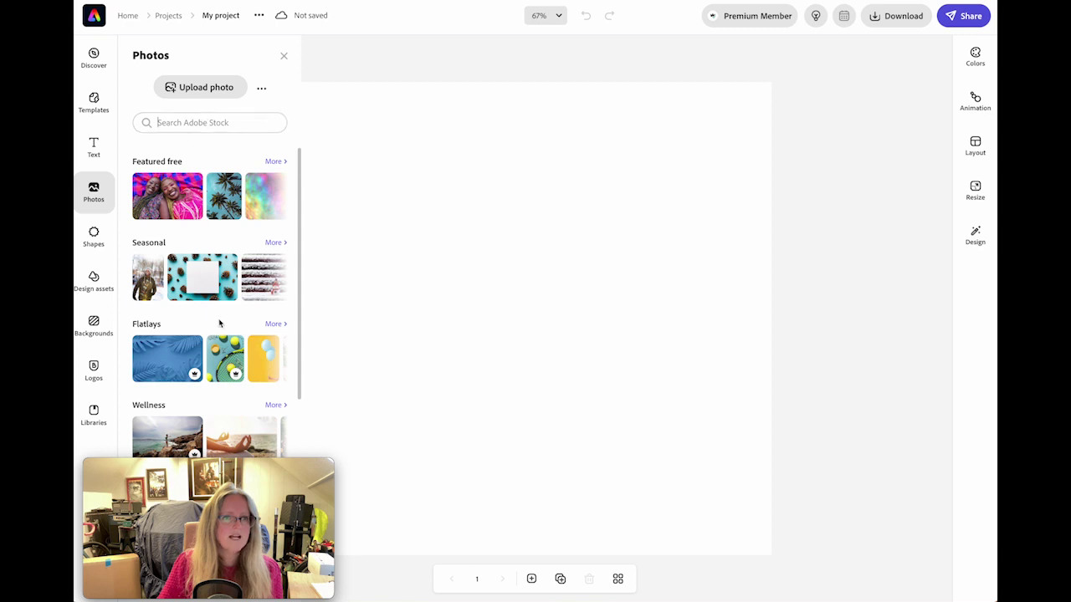
mouse_move(223, 358)
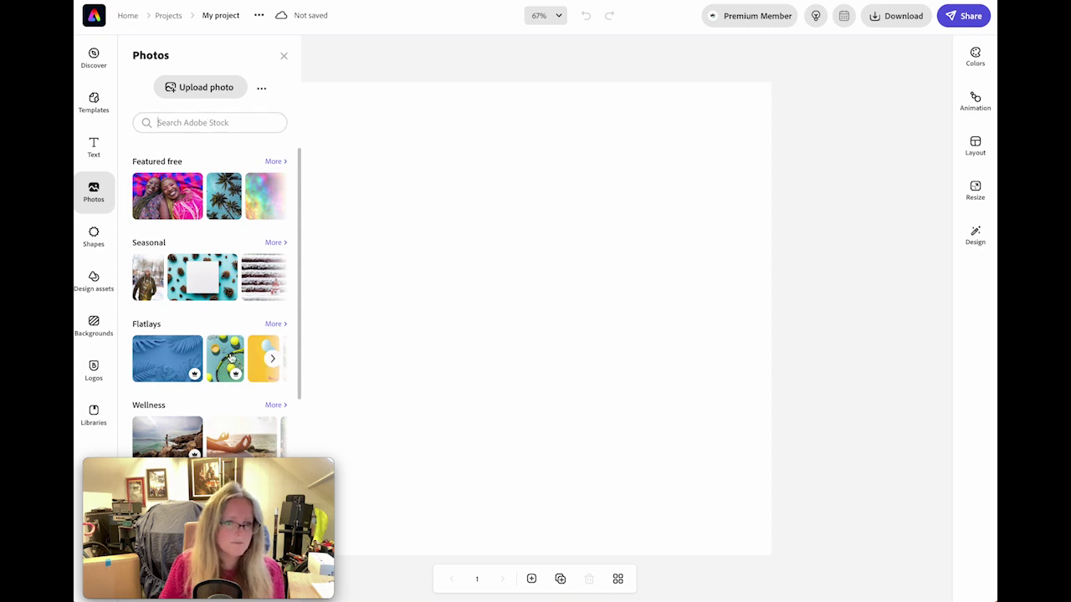
mouse_move(194, 376)
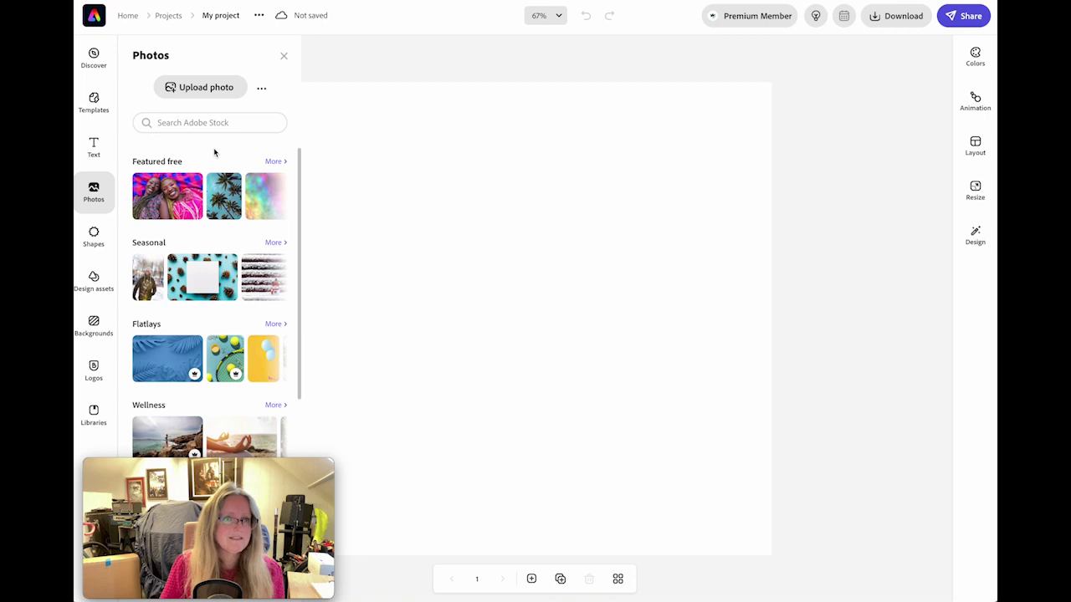
type("man explore nature")
key("Return")
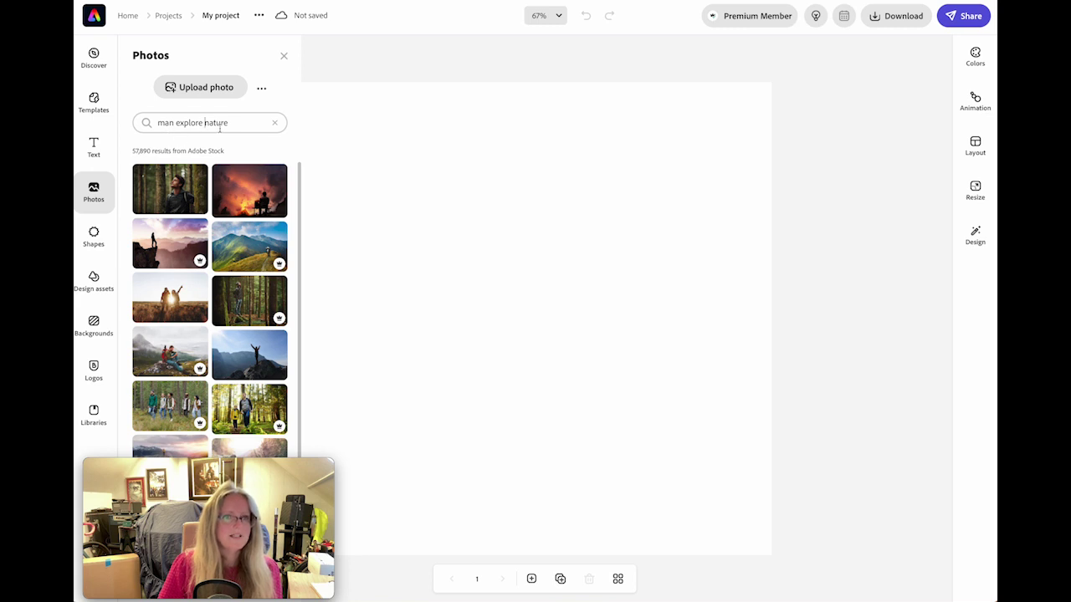
left_click(158, 190)
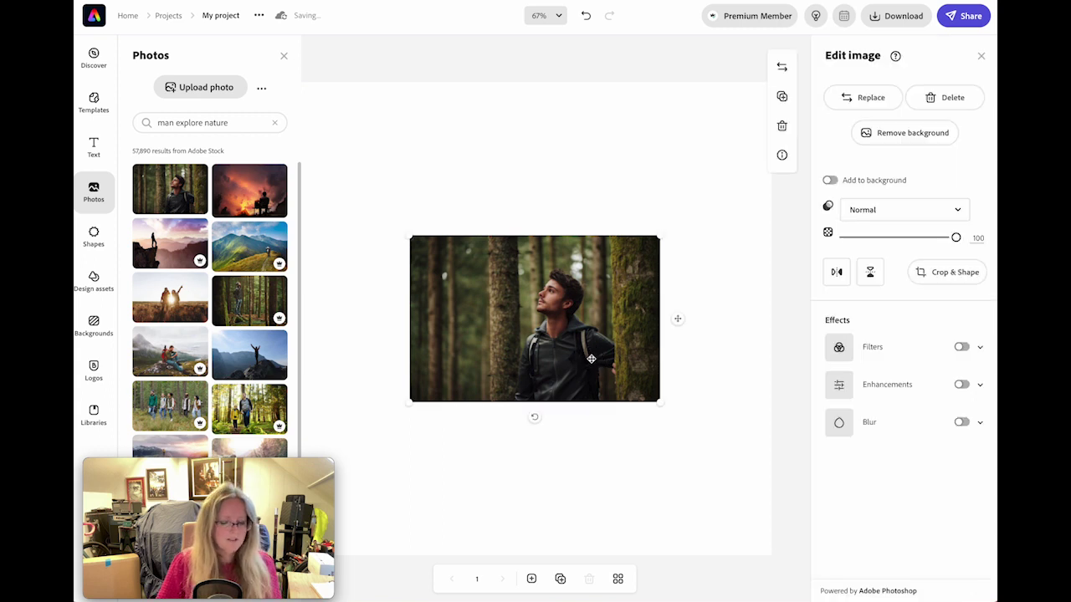
Enlarge the forest photo until it fills the whole square page, with the man near the middle.
left_click_drag(659, 237, 756, 148)
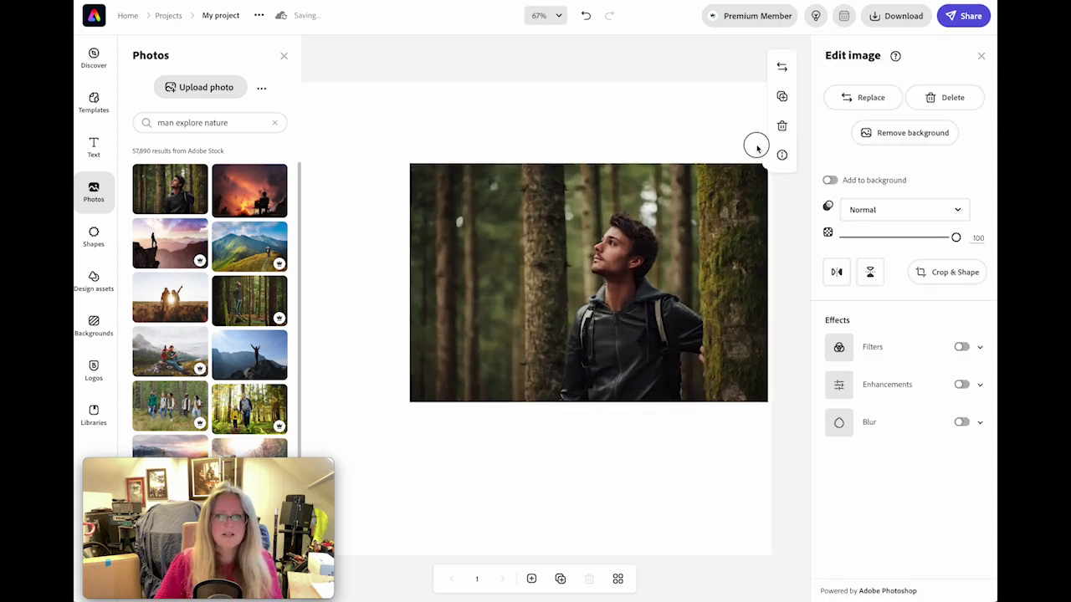
left_click_drag(407, 401, 284, 527)
left_click_drag(311, 467, 180, 555)
left_click_drag(754, 171, 877, 53)
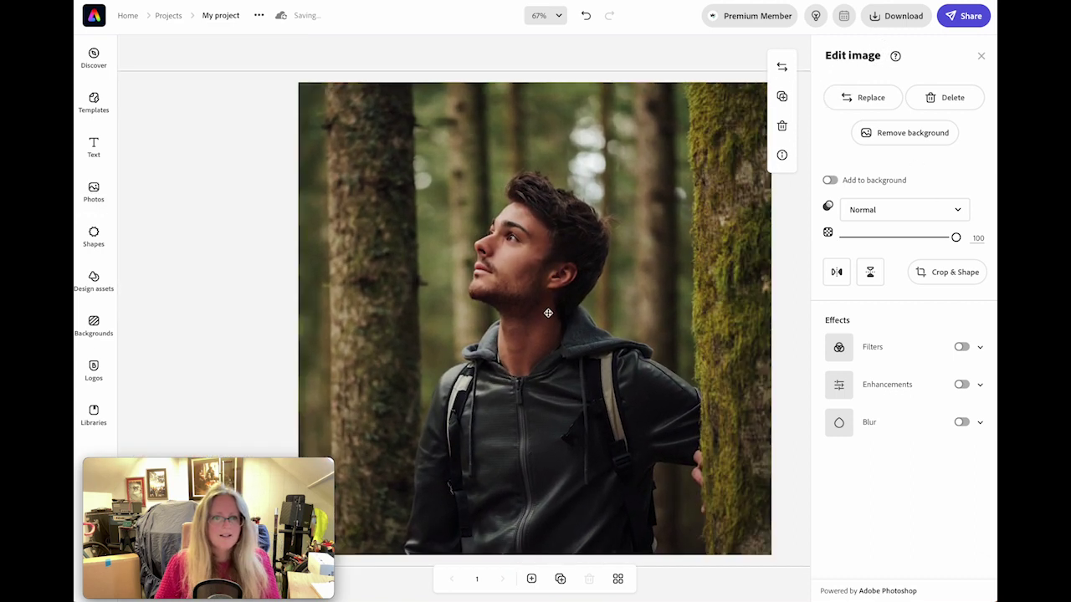
left_click(620, 59)
left_click(684, 207)
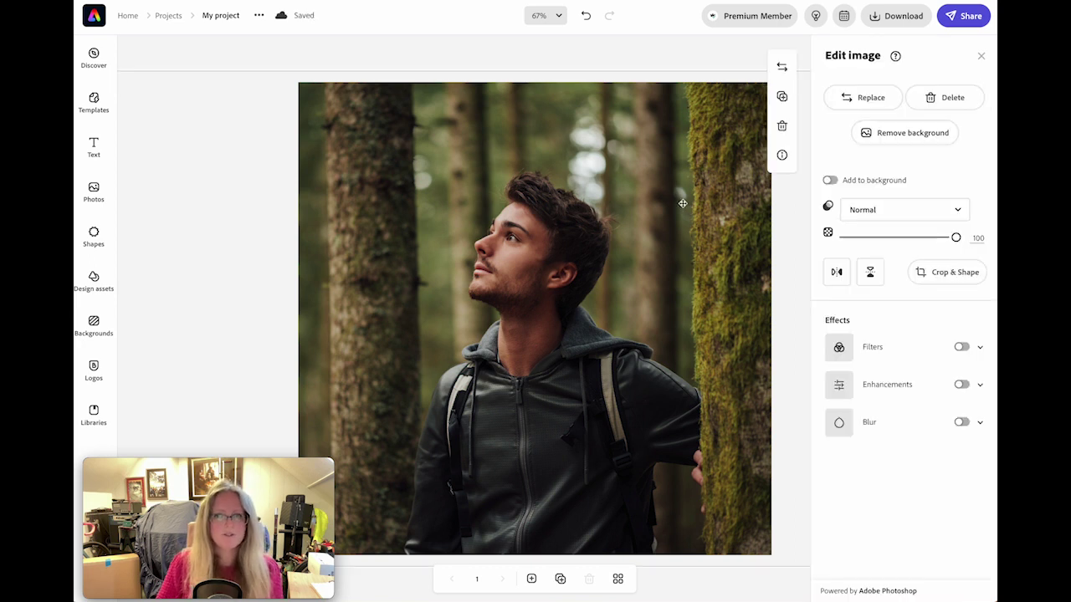
Duplicate the forest photo and expand the layer stack.
left_click(782, 98)
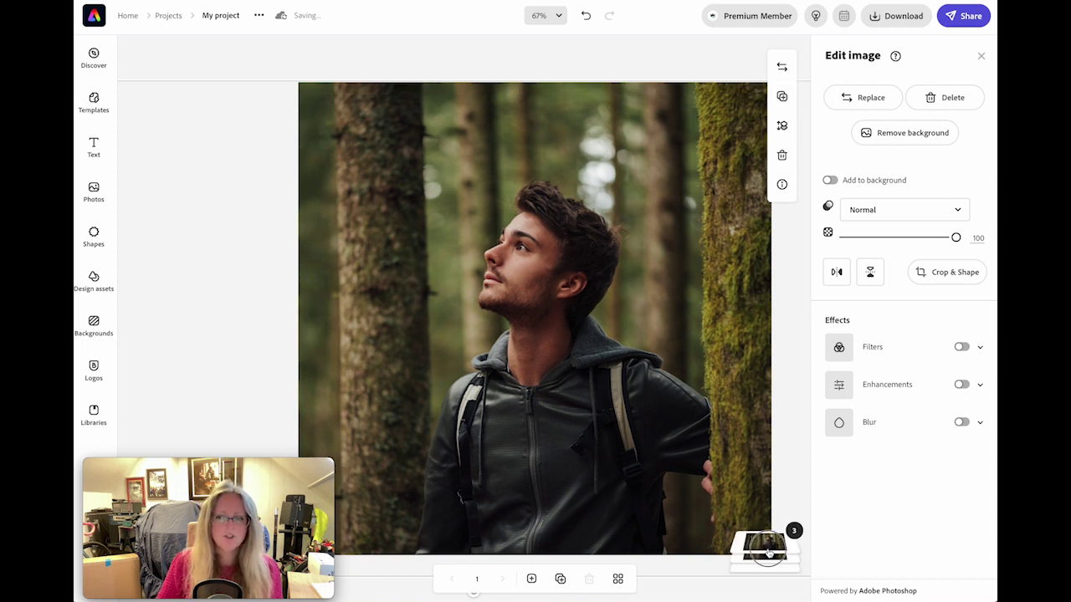
left_click(788, 531)
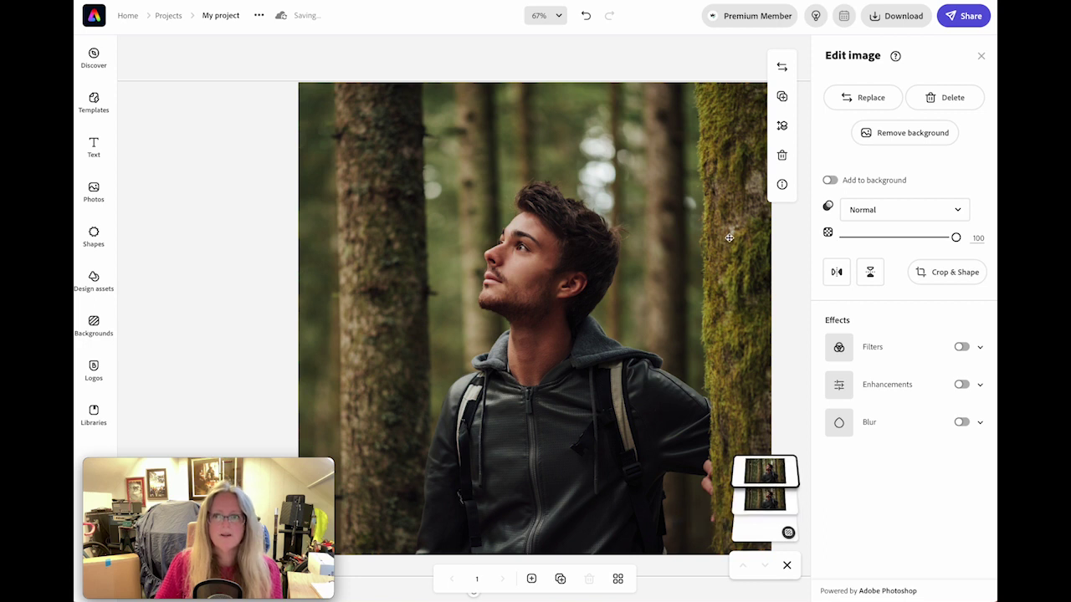
Remove the background from the duplicated photo and align the cutout exactly over the man in the original.
left_click(923, 135)
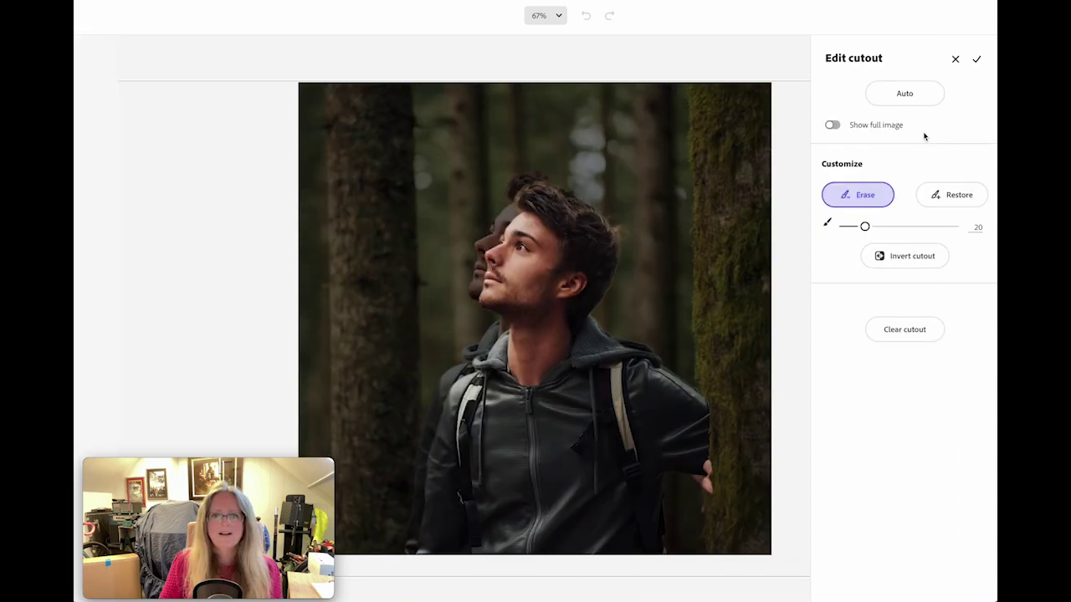
left_click_drag(325, 286, 356, 315)
mouse_move(496, 176)
left_mouse_down()
mouse_move(623, 180)
mouse_move(778, 135)
left_mouse_up()
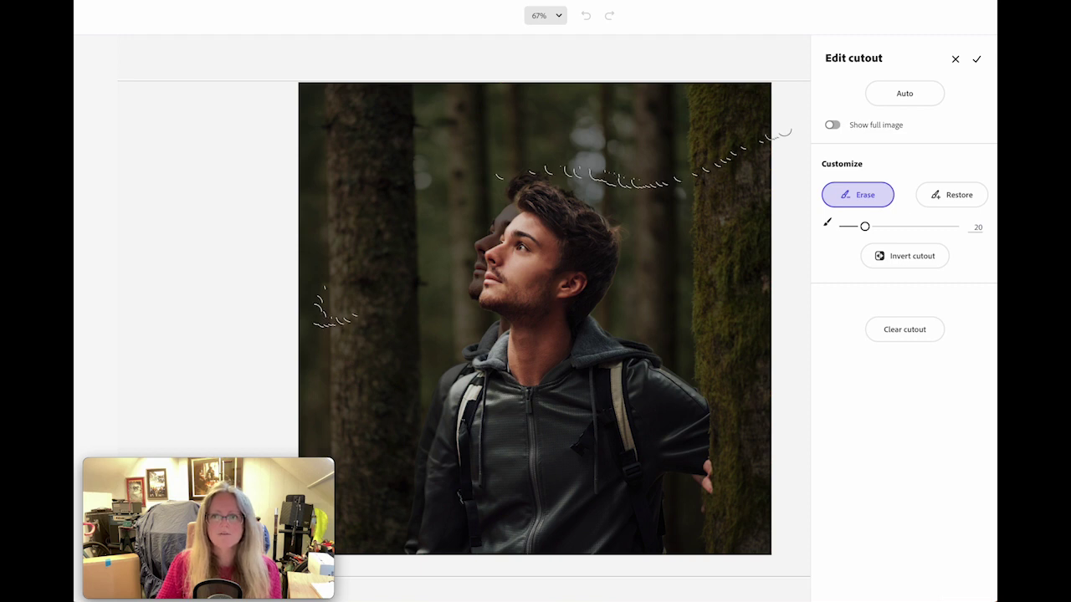
left_click(977, 60)
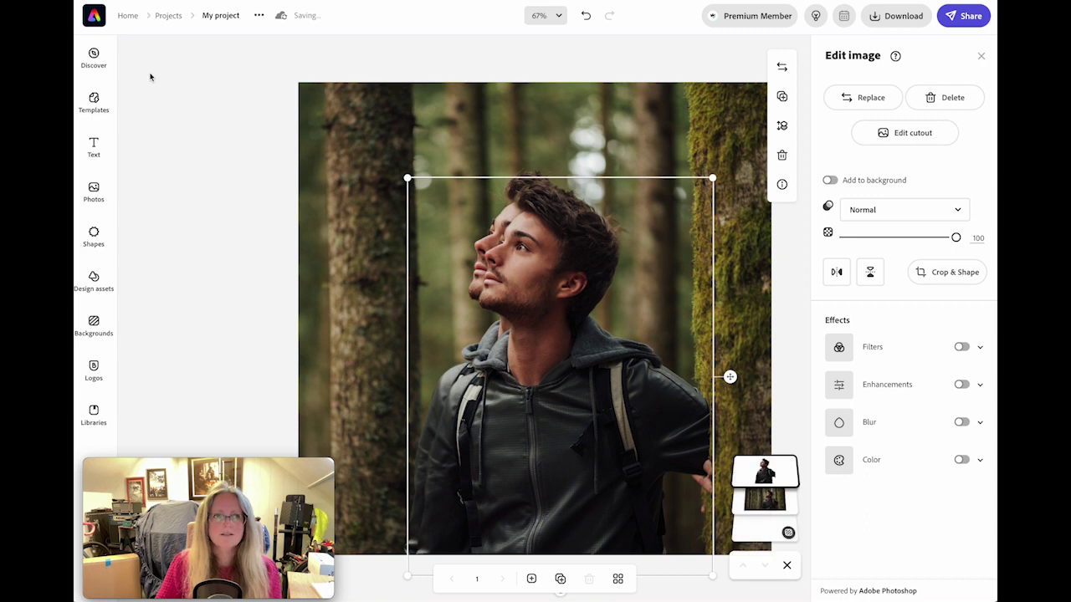
left_click_drag(534, 261, 525, 258)
left_click(357, 67)
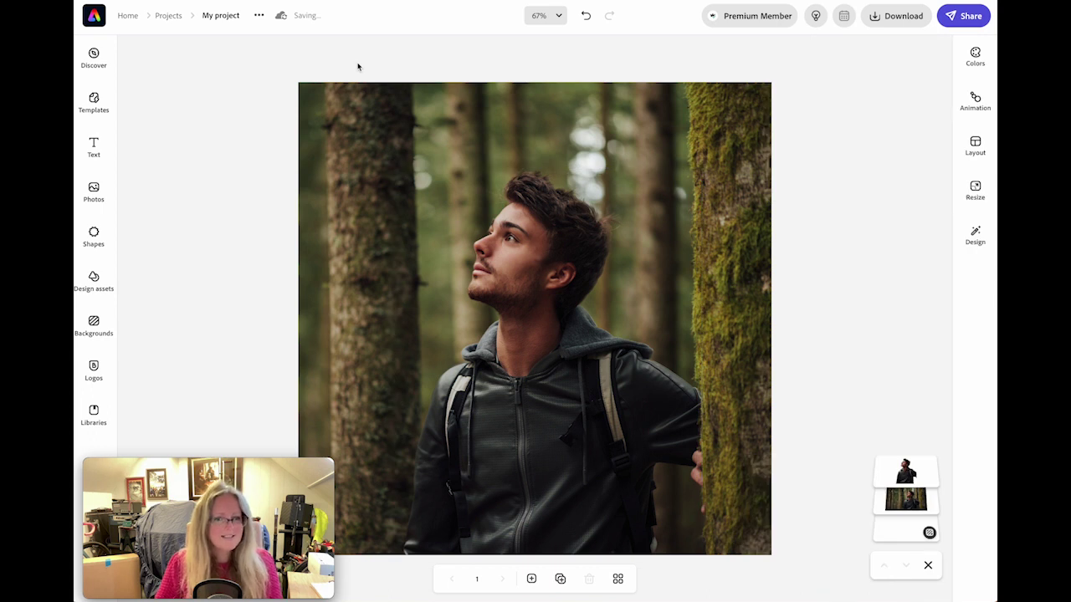
Add a text box reading "Explore nature", with a line break between the two words.
left_click(95, 149)
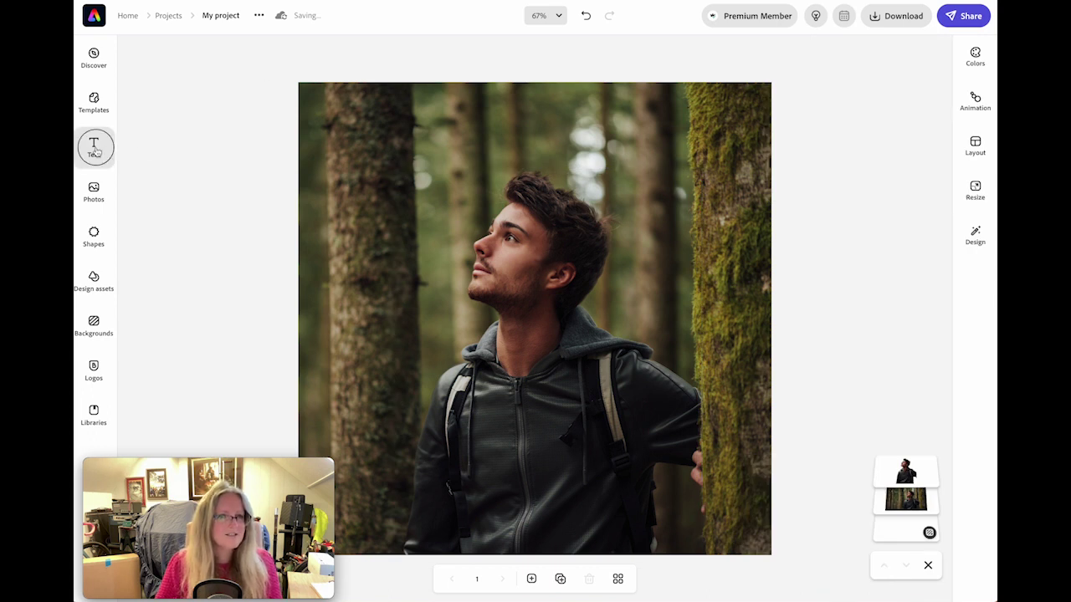
left_click(215, 87)
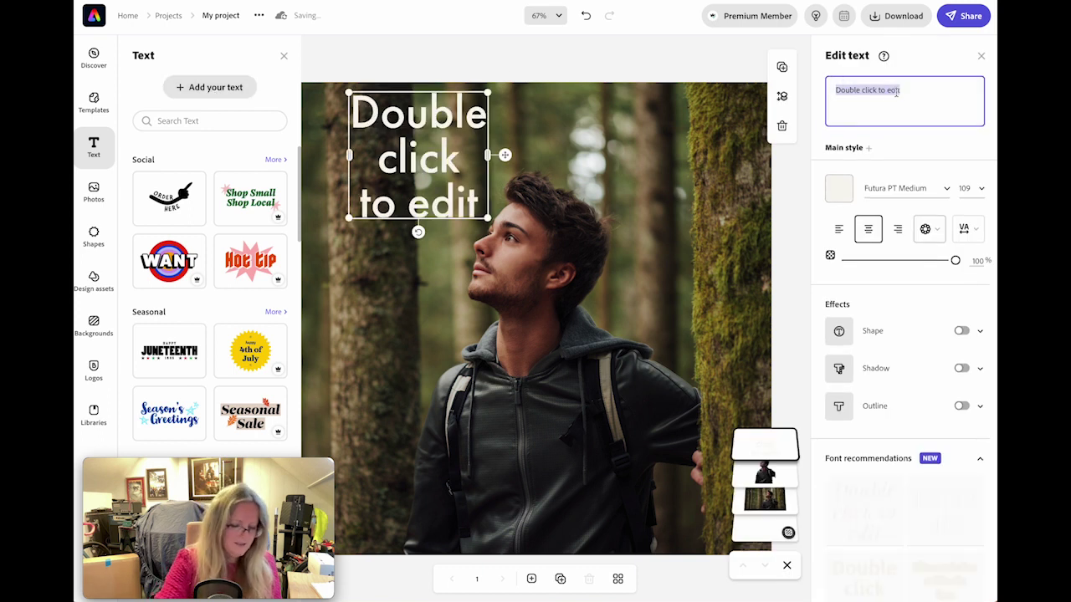
type("E")
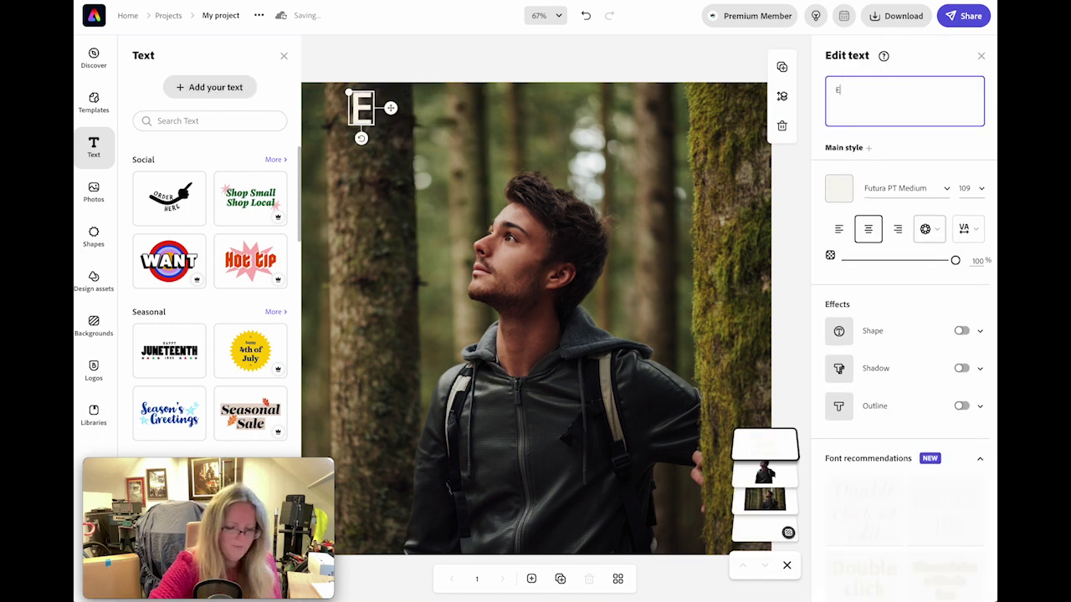
type("xplo")
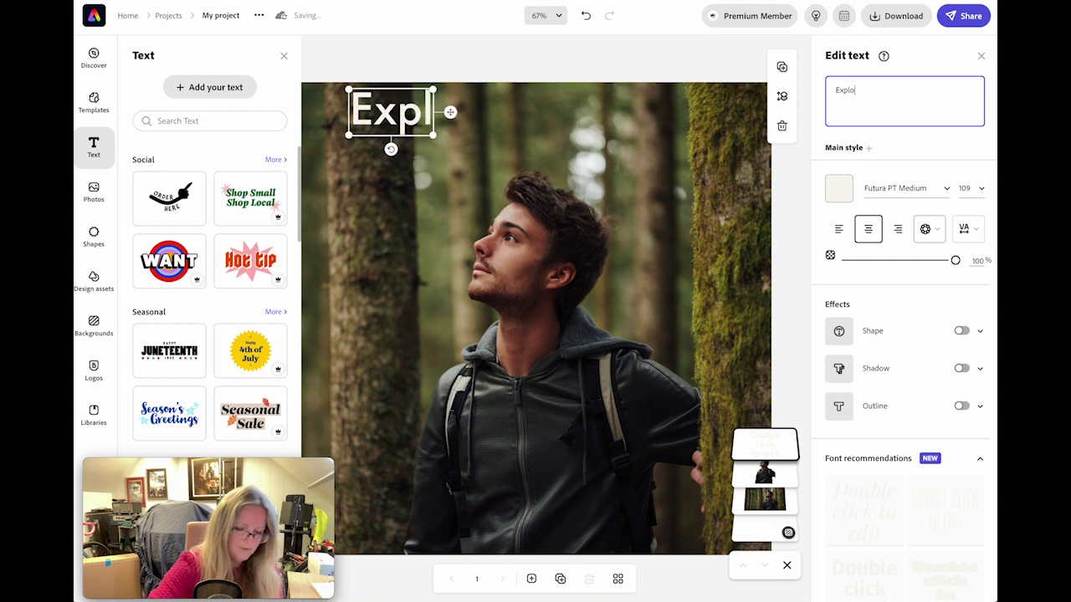
type("re nature")
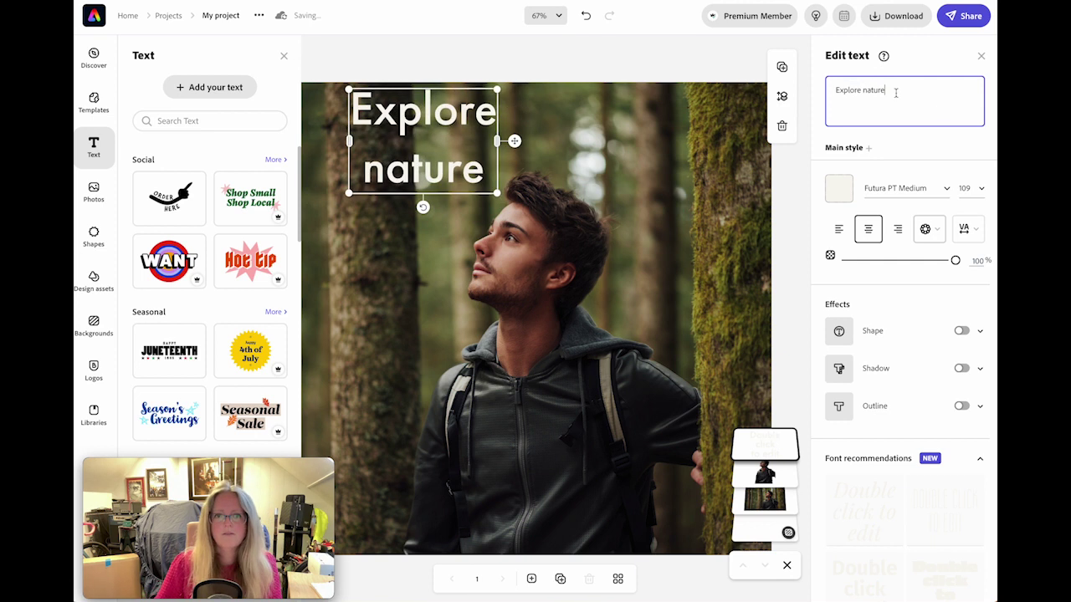
left_click(863, 90)
key("Return")
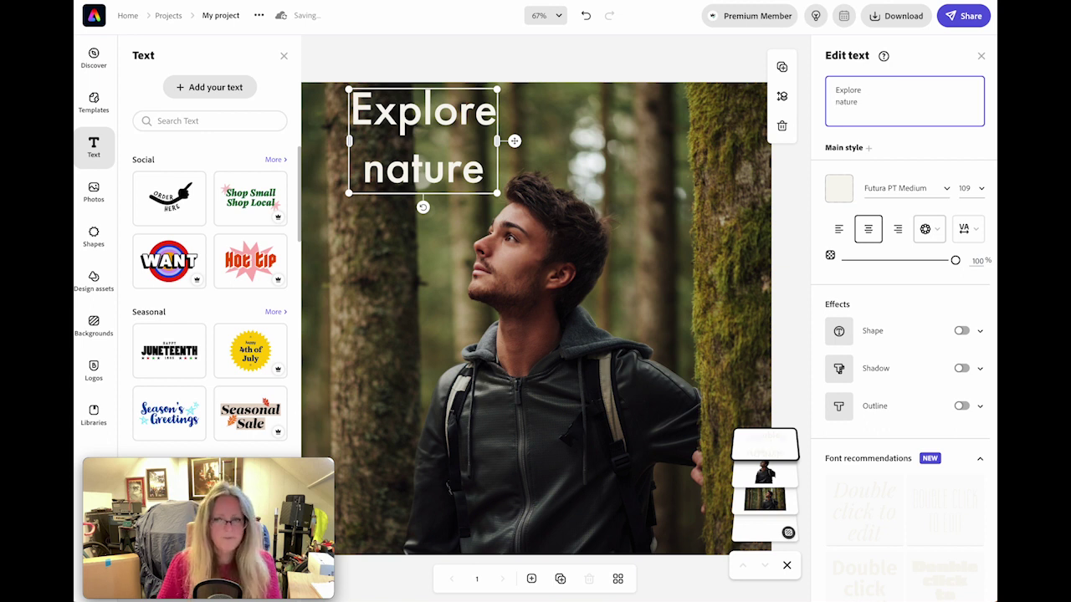
Set the font of the "Explore nature" text to the bold italic Antique Olive Compact.
key("ctrl+a")
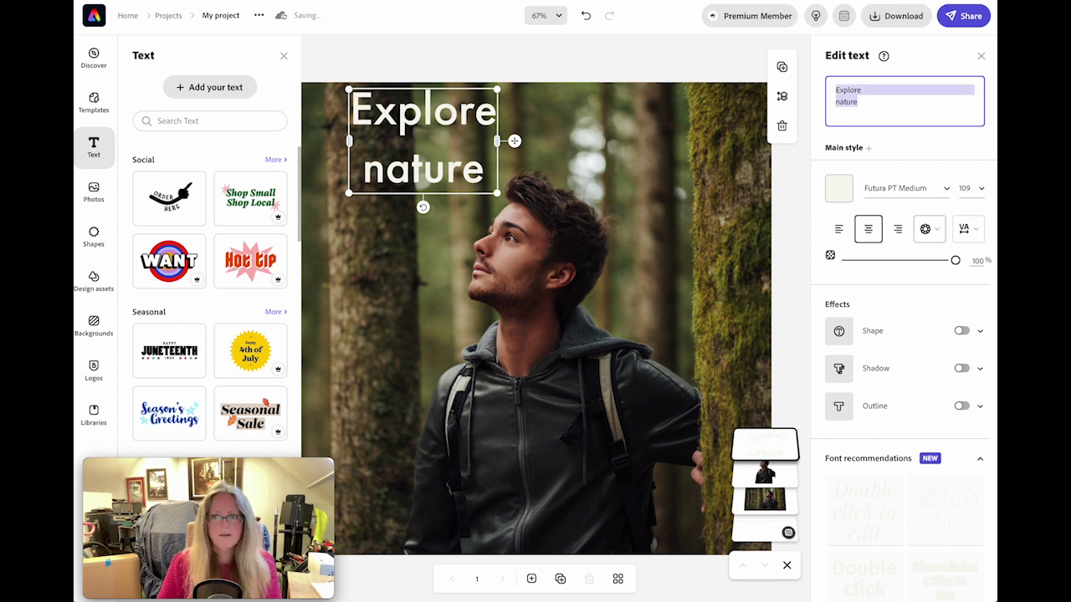
left_click(870, 233)
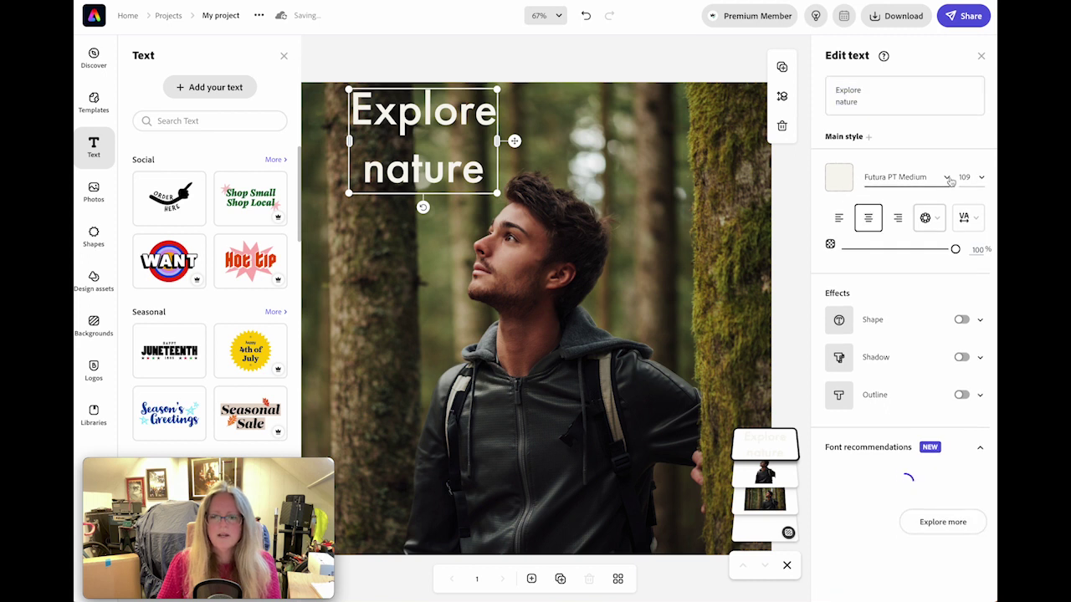
left_click(948, 178)
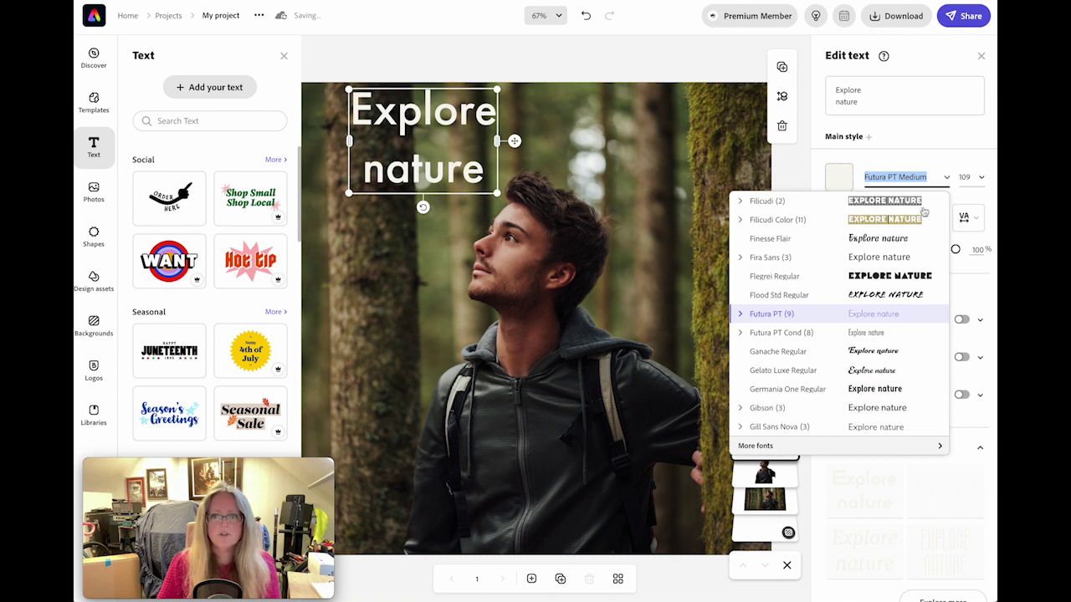
scroll(860, 248, "up", 5)
scroll(860, 248, "up", 10)
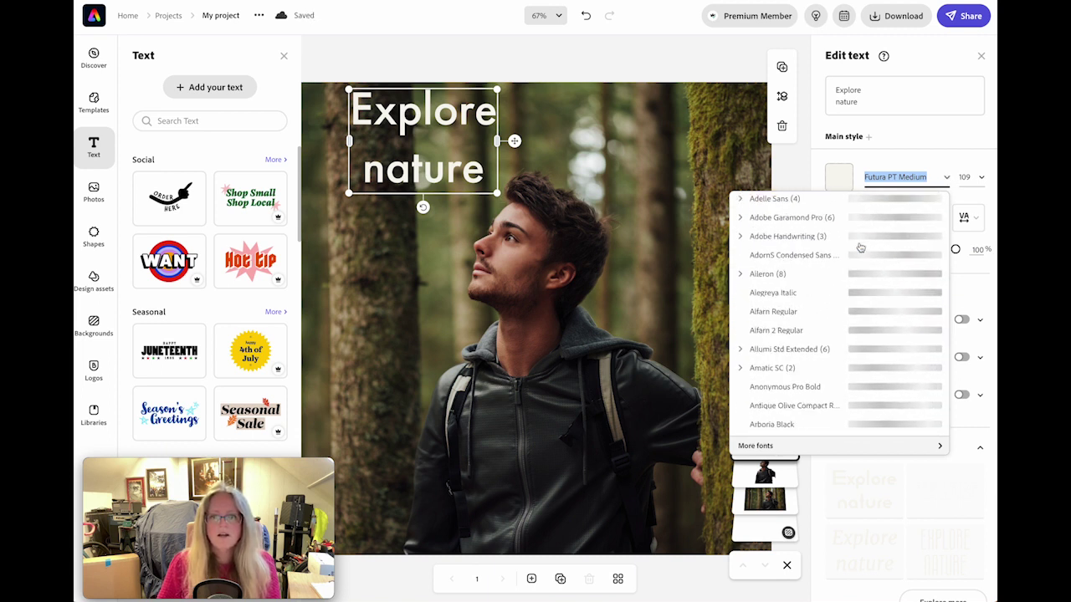
scroll(860, 248, "down", 6)
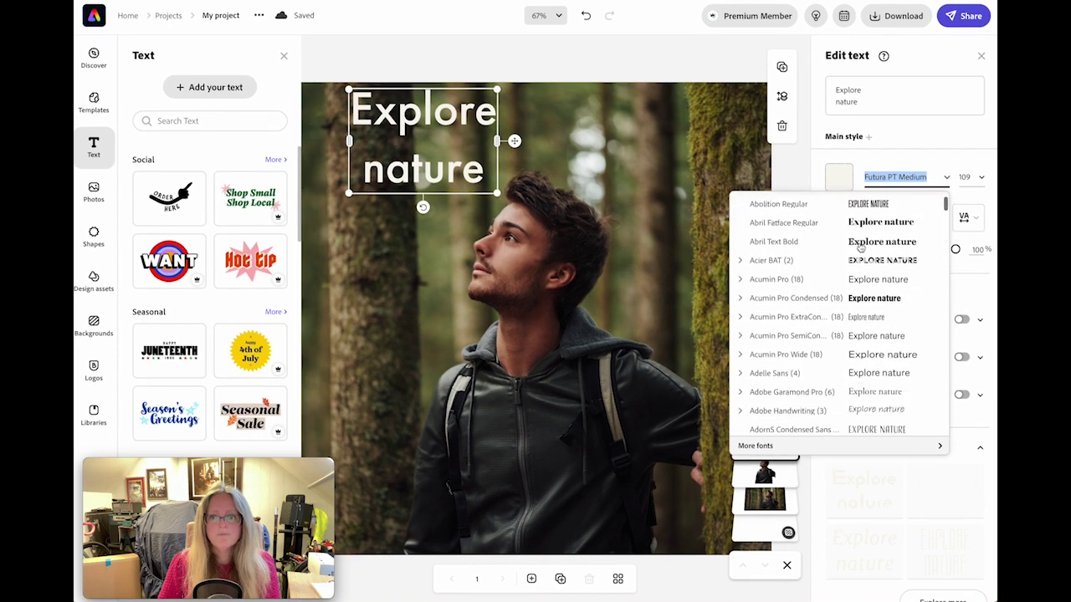
scroll(860, 248, "down", 5)
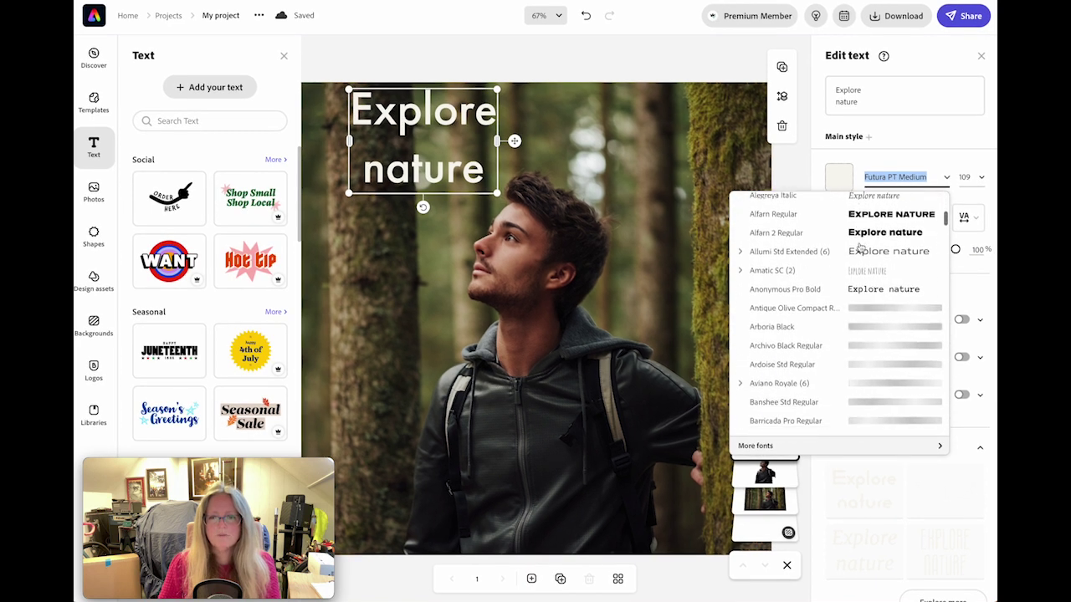
scroll(837, 253, "up", 3)
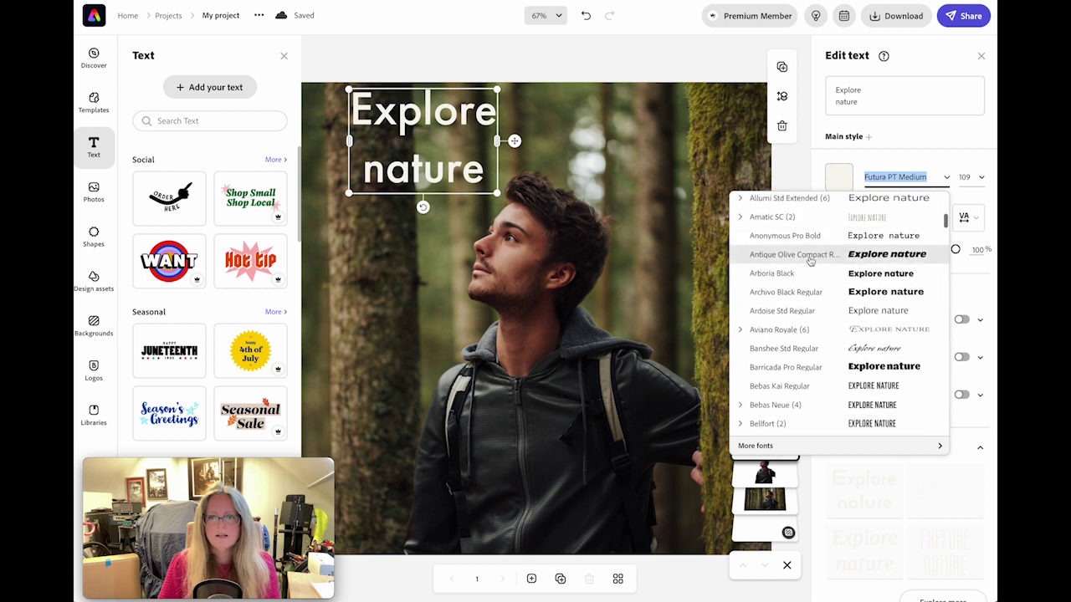
left_click(810, 261)
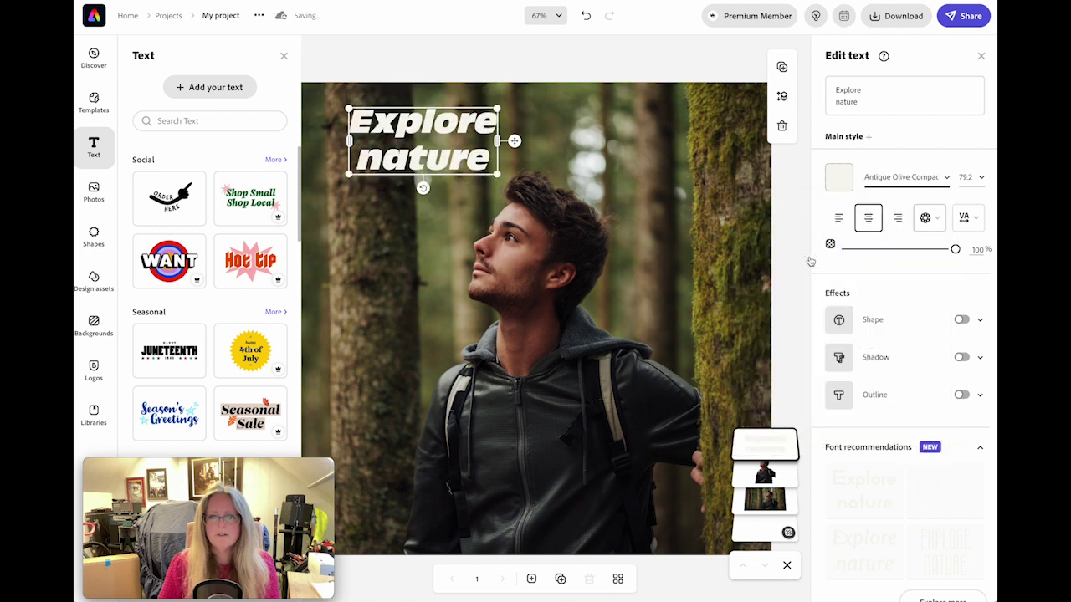
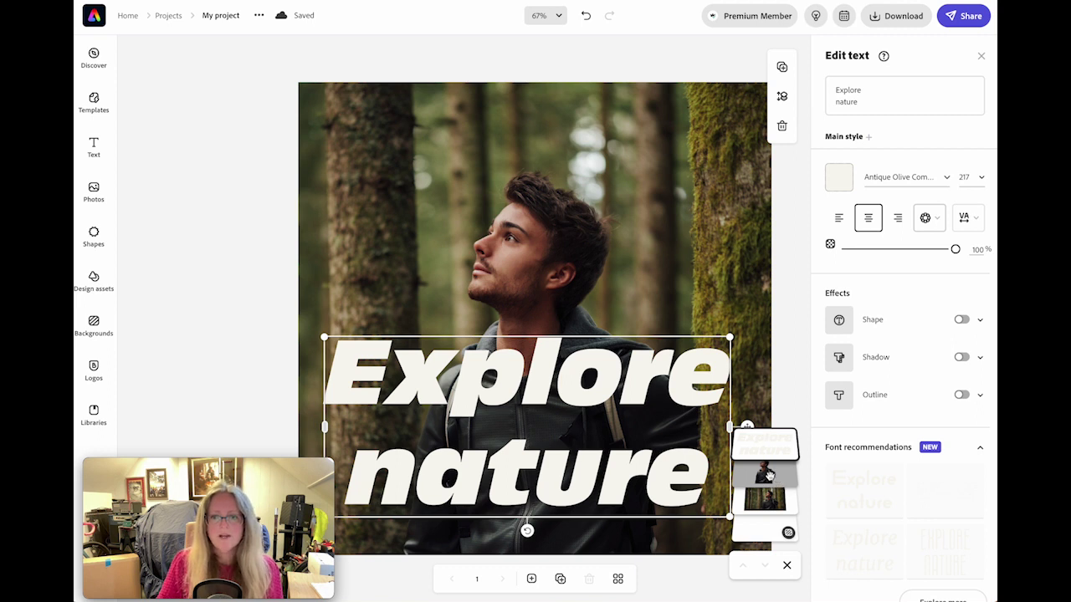
Move the cutout layer of the man above the "Explore nature" text layer.
left_click(768, 474)
left_click_drag(780, 476, 783, 452)
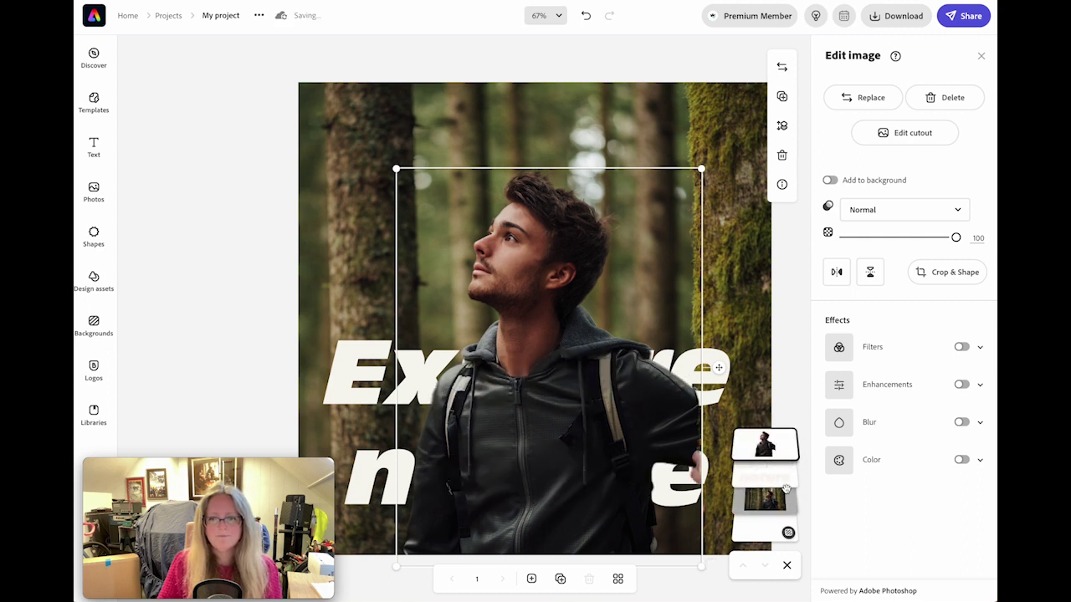
Duplicate the "Explore nature" text layer that sits behind the man's cutout.
left_click(770, 476)
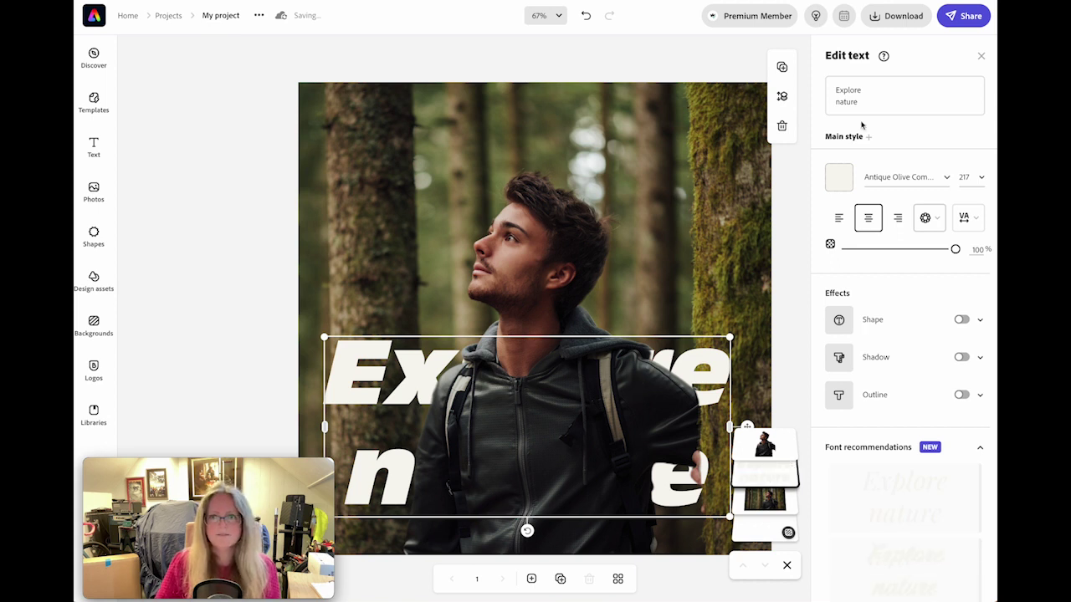
left_click(782, 68)
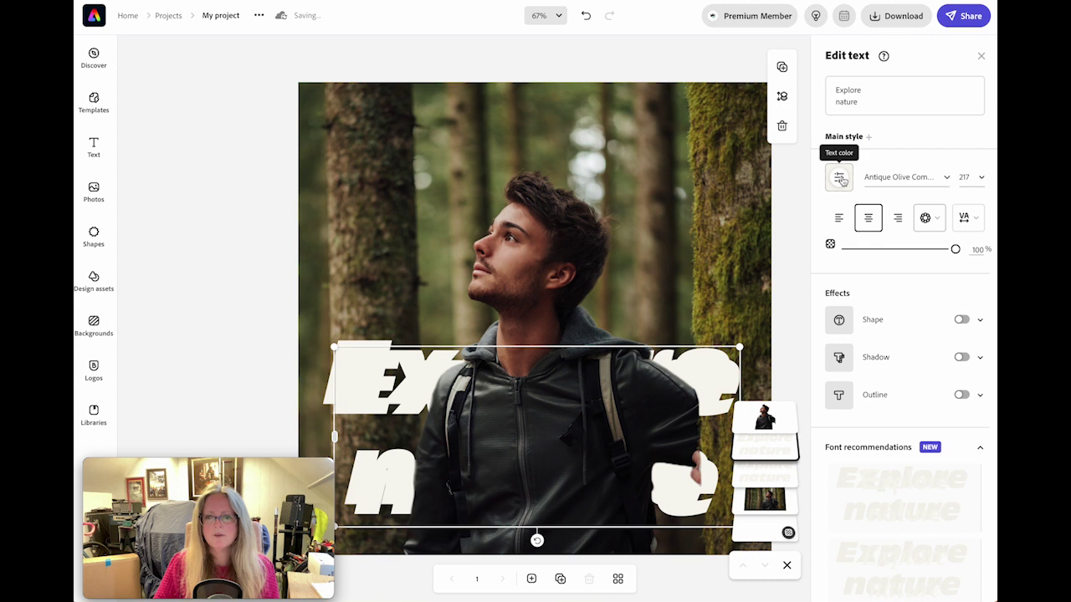
Give the duplicated text a transparent fill and an outline of thickness 2 in off-white F7F6F1, sampled from the lettering.
left_click(959, 396)
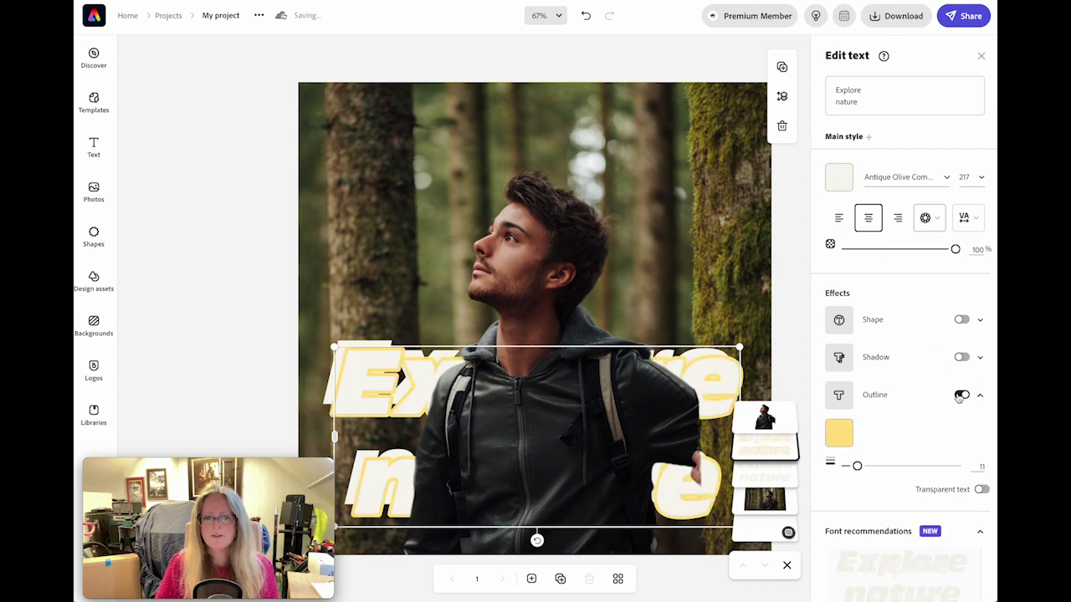
left_click(839, 433)
left_click(952, 307)
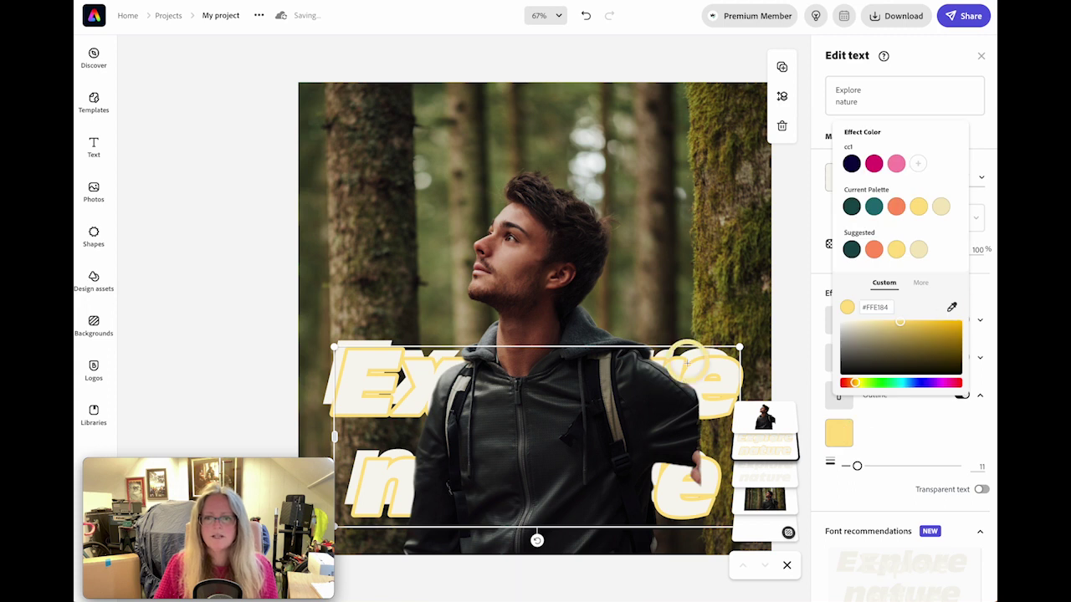
left_click(700, 370)
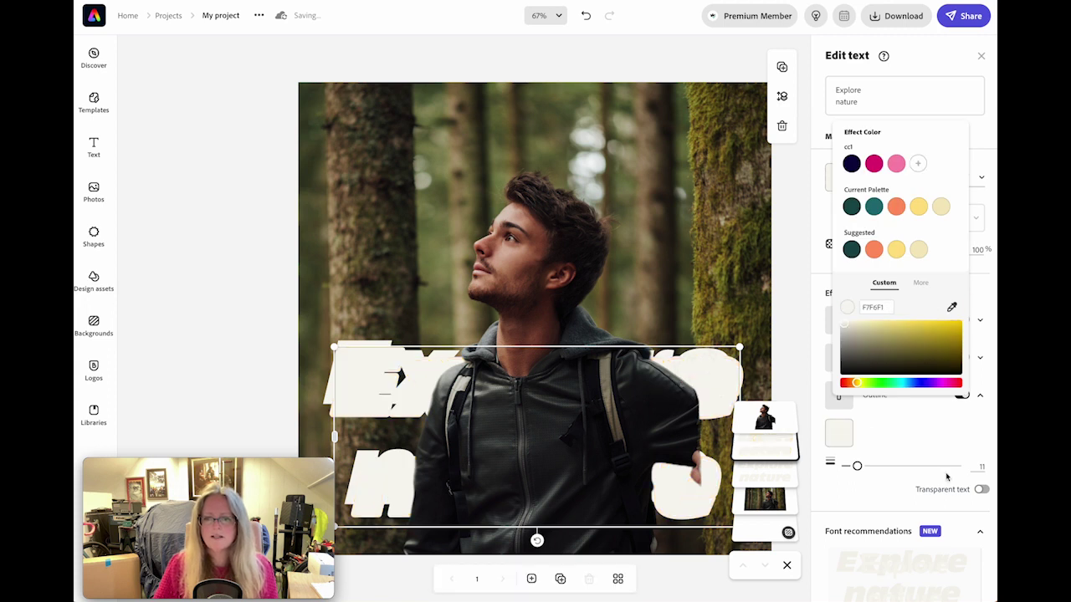
left_click(979, 490)
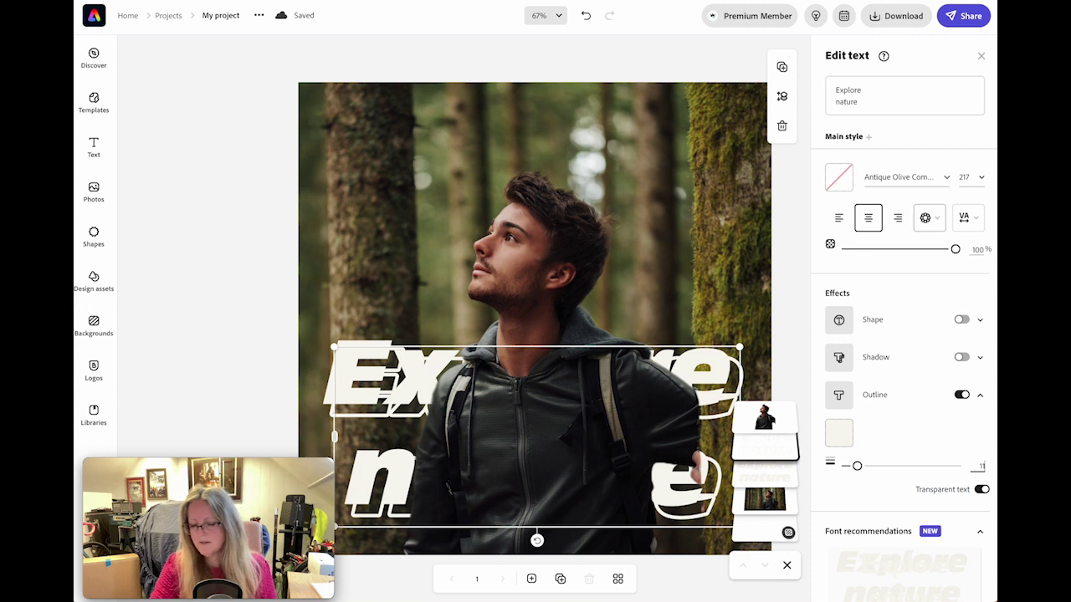
type("2")
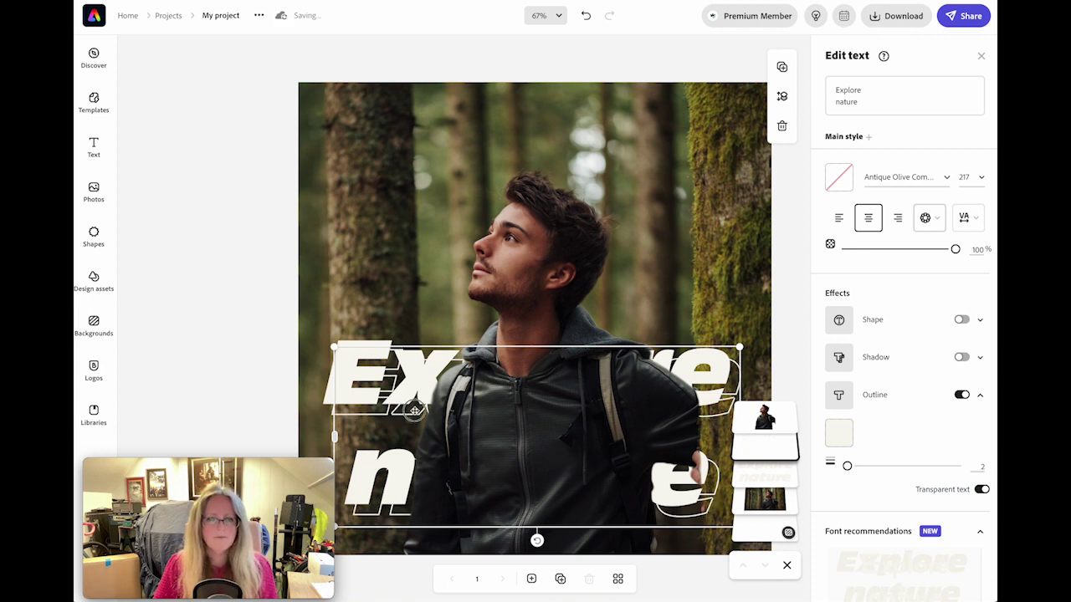
Bring the outlined text layer in front of the man's cutout and align it exactly over the solid "Explore nature" text.
left_click_drag(773, 453, 773, 419)
left_click_drag(414, 494, 407, 485)
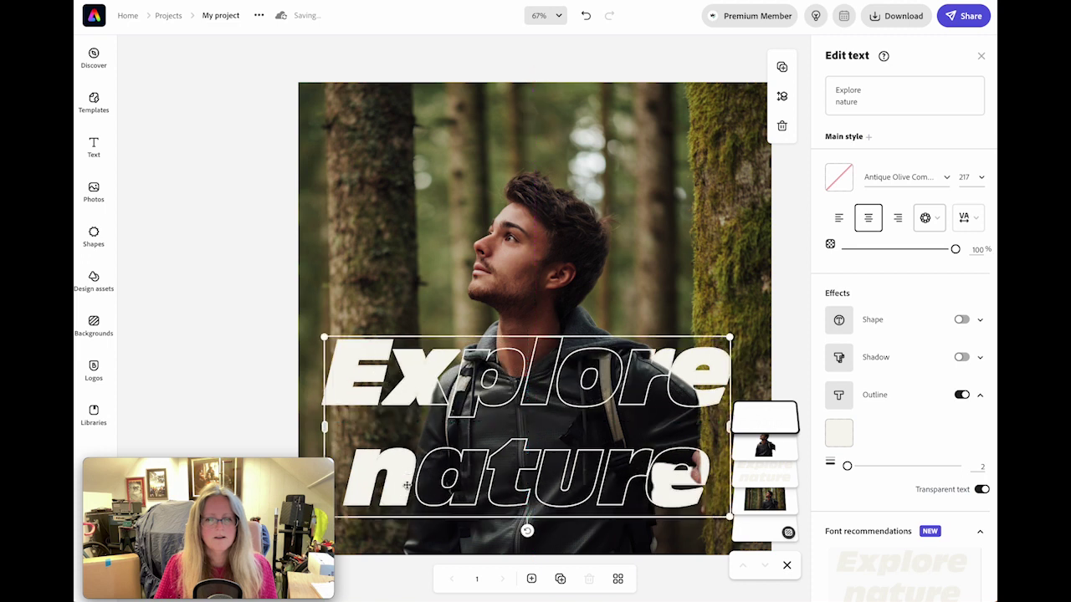
left_click(786, 311)
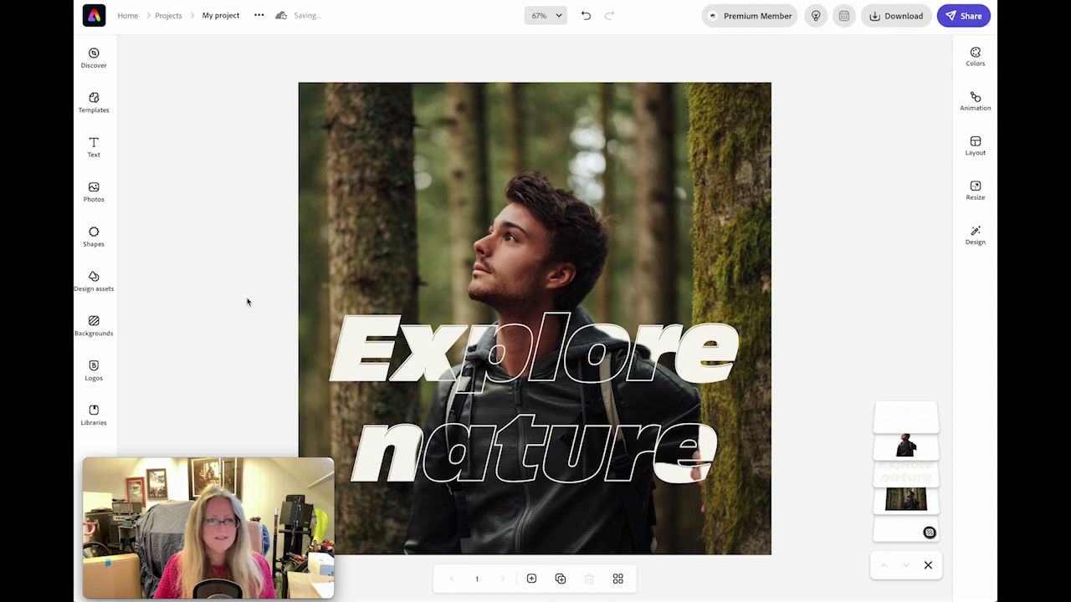